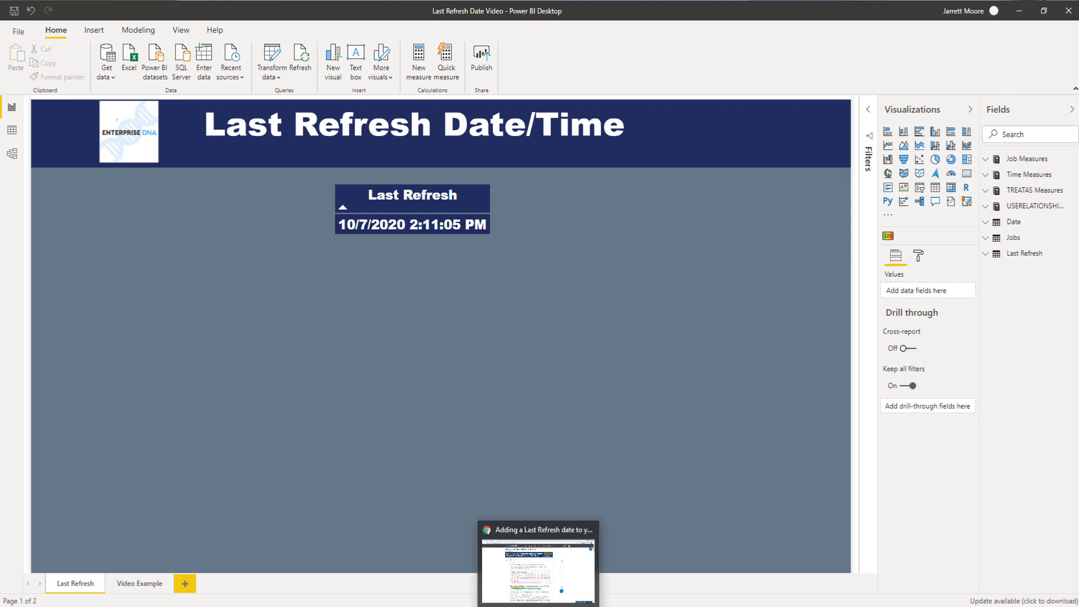
- Switch to the Chrome forum post 'Adding a Last Refresh date to your Report'
left_click(539, 590)
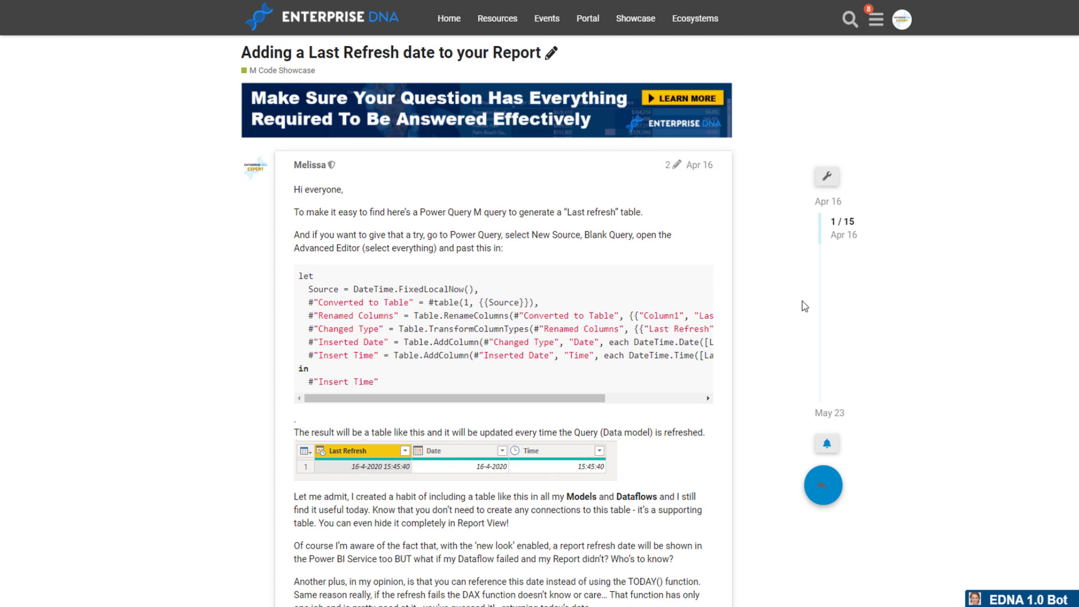
scroll(504, 338, "down", 1)
scroll(503, 337, "down", 3)
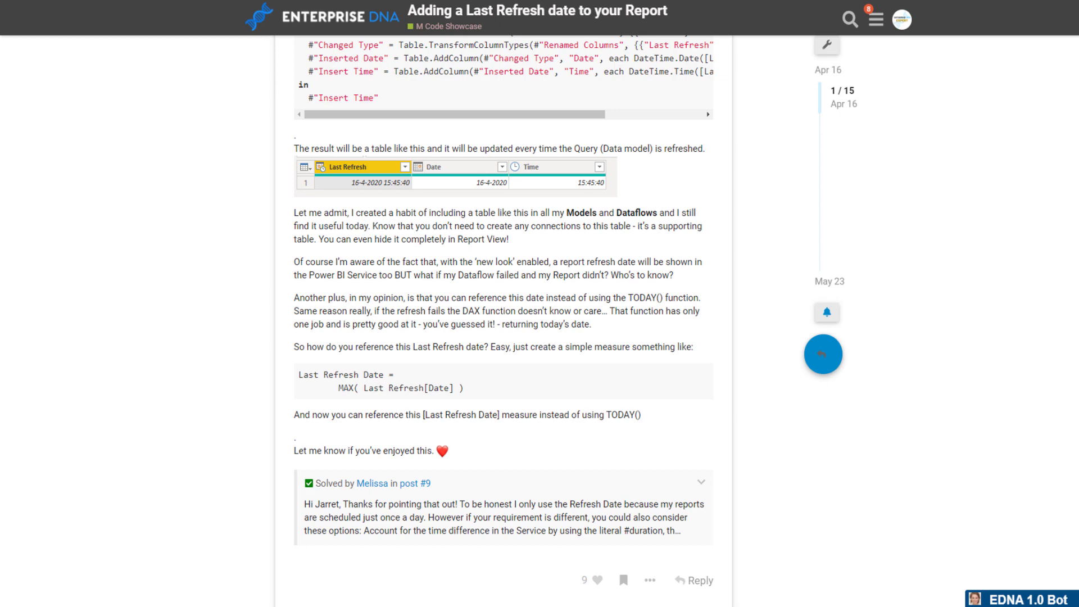
scroll(503, 337, "down", 4)
scroll(502, 337, "down", 2)
scroll(503, 338, "down", 1)
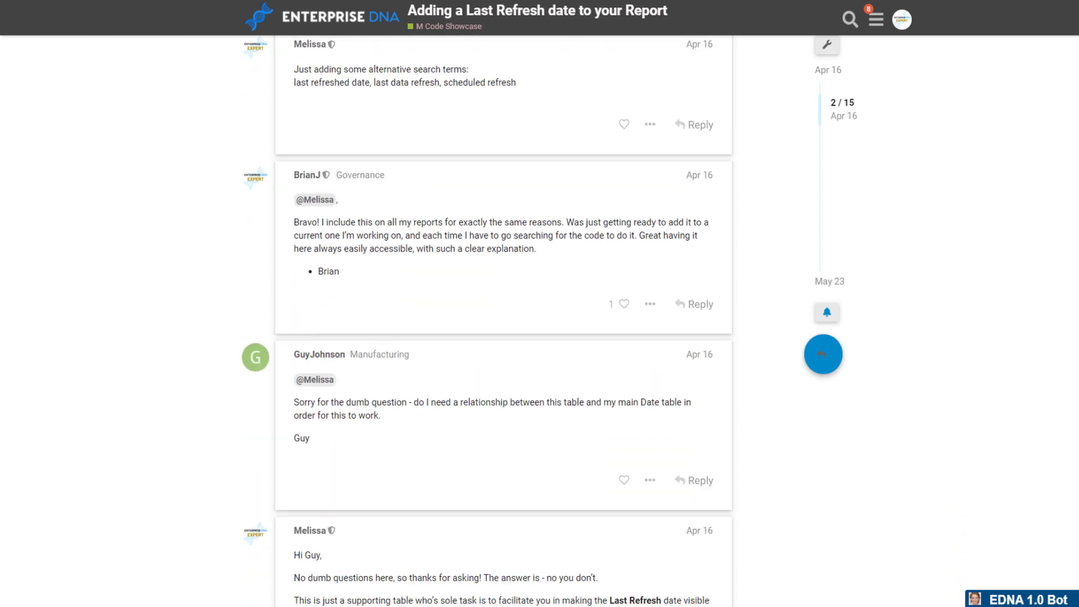
scroll(504, 337, "down", 1)
scroll(503, 337, "down", 2)
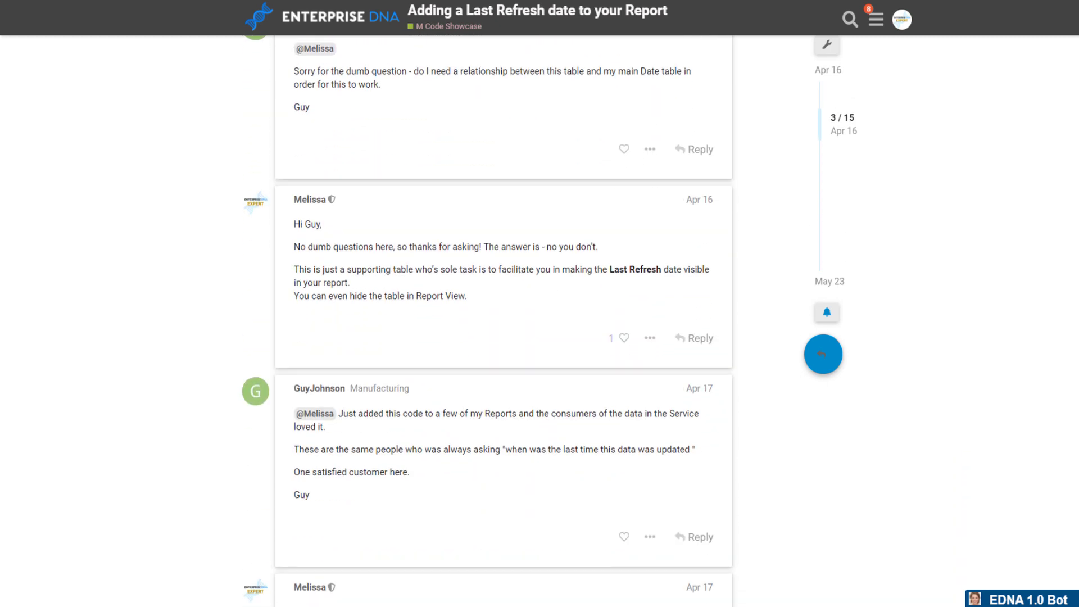
scroll(503, 338, "down", 1)
scroll(504, 337, "down", 1)
scroll(504, 338, "down", 2)
scroll(503, 338, "down", 1)
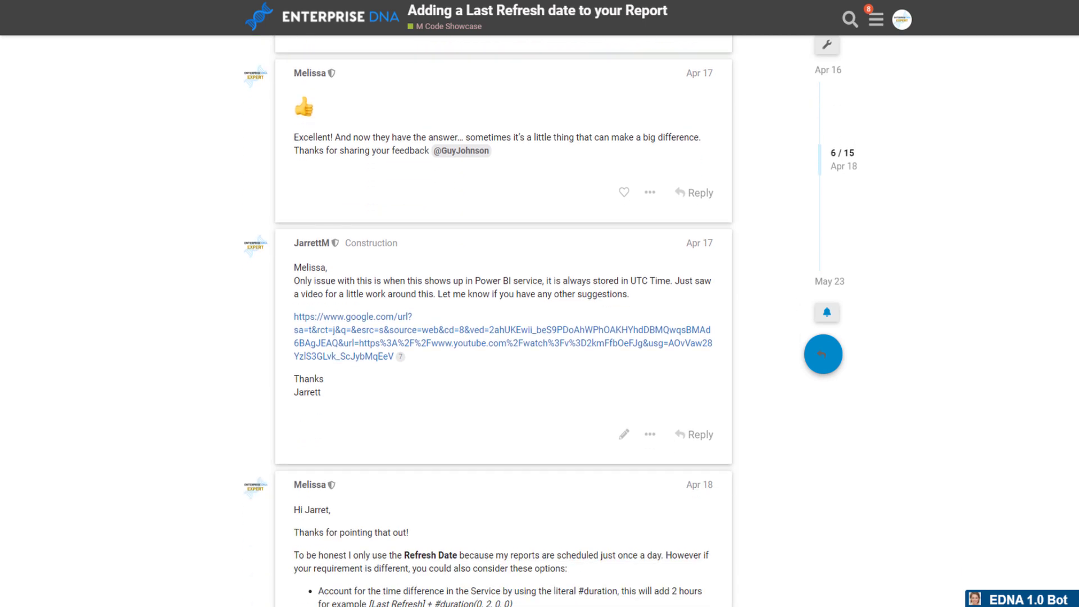
scroll(502, 338, "down", 2)
scroll(503, 337, "down", 2)
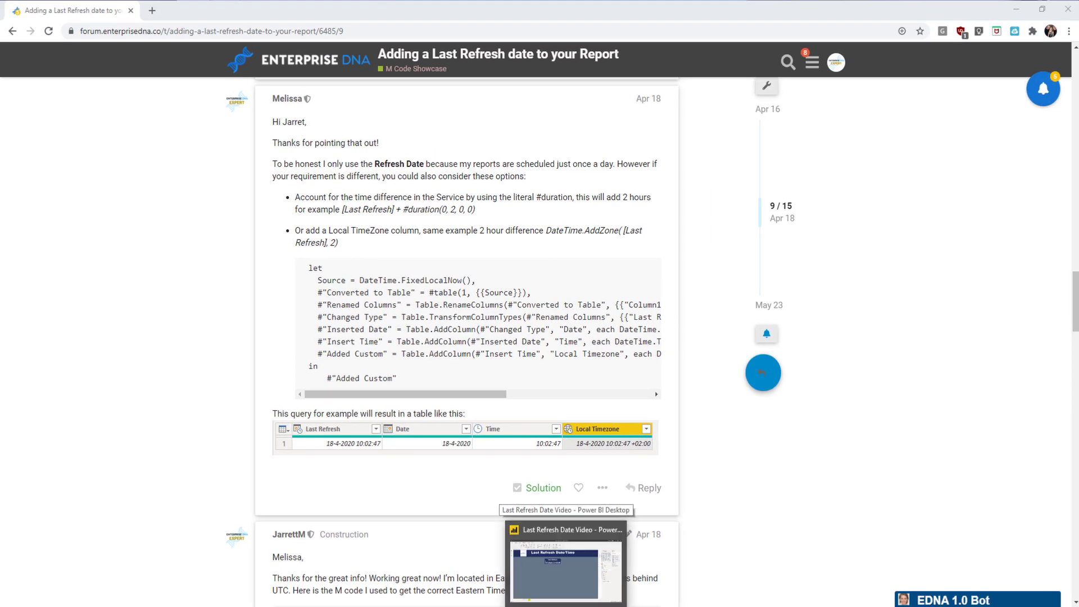
- Back in Power BI, nudge the 10/7/2020 2:11:05 PM Last Refresh card slightly left
left_click(562, 569)
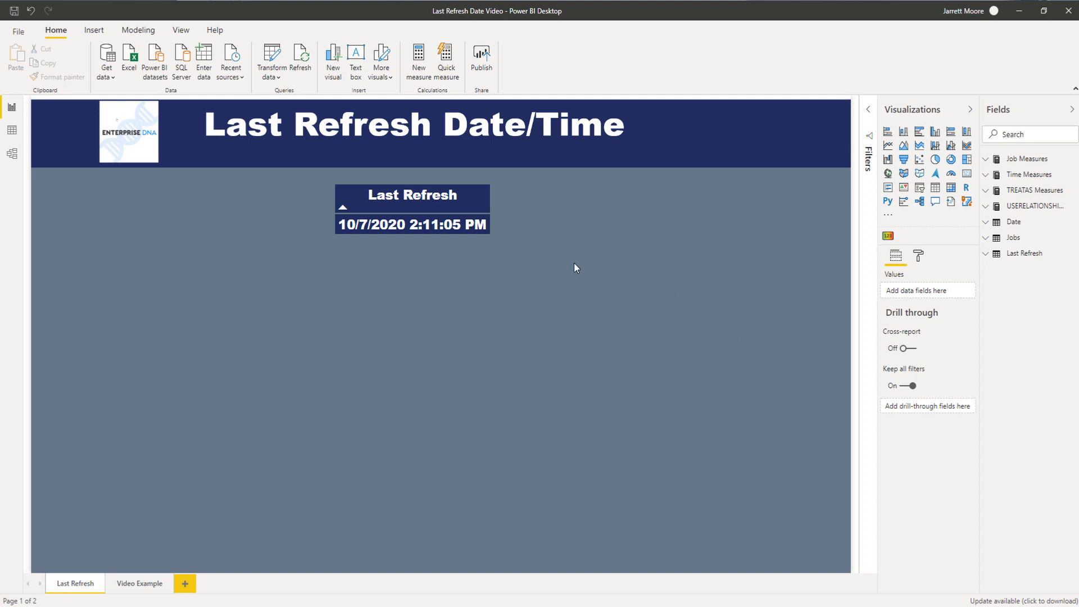
mouse_move(420, 194)
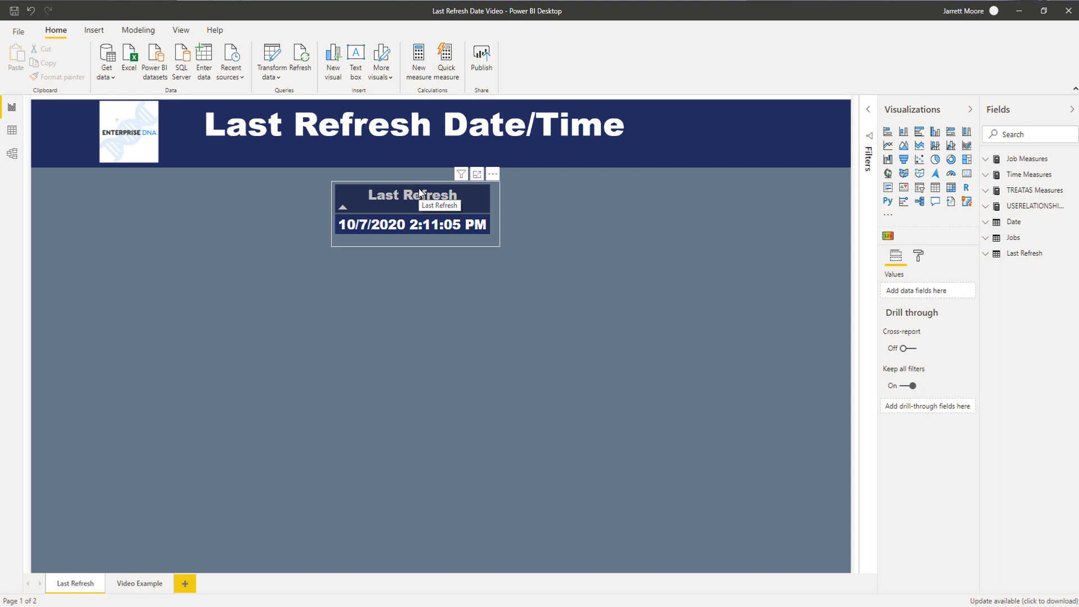
mouse_move(442, 182)
left_mouse_down()
mouse_move(751, 117)
mouse_move(760, 105)
left_mouse_up()
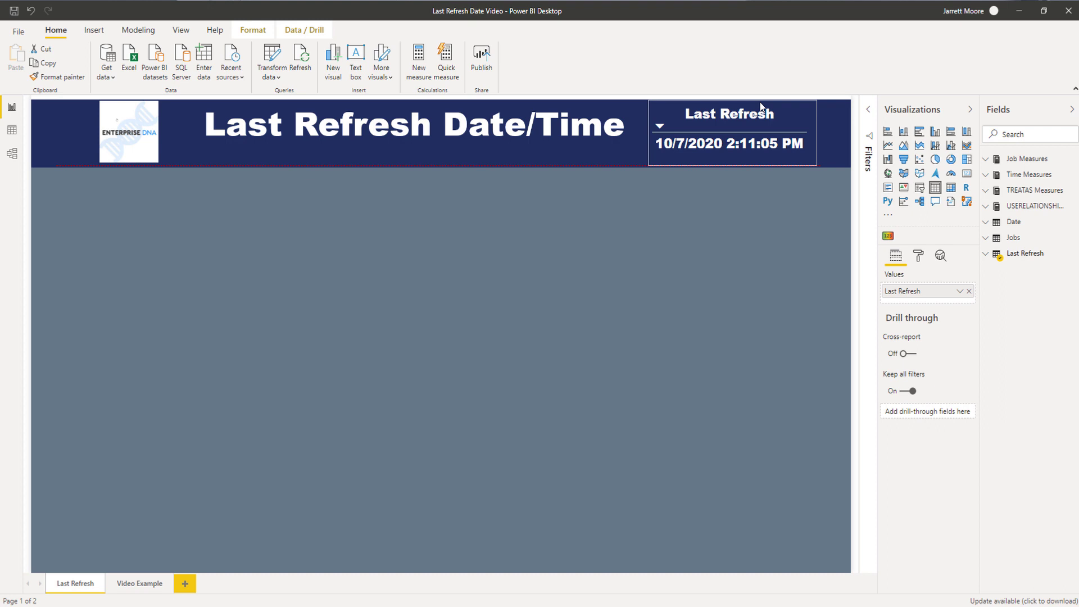
mouse_move(760, 107)
left_mouse_down()
mouse_move(472, 166)
mouse_move(439, 185)
mouse_move(434, 176)
left_mouse_up()
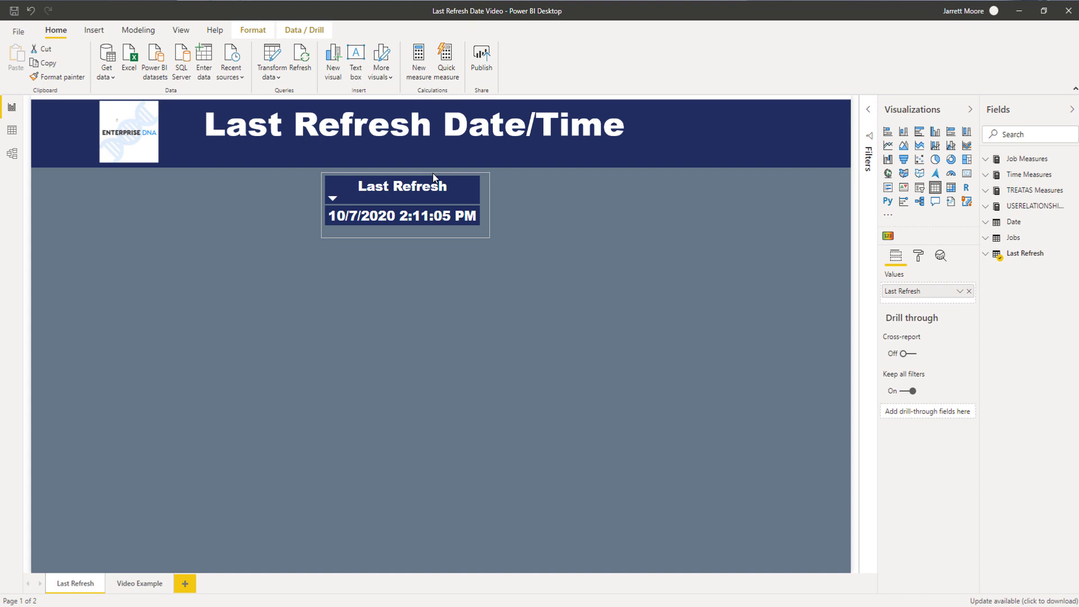
mouse_move(432, 173)
left_mouse_down()
mouse_move(400, 197)
mouse_move(393, 188)
left_mouse_up()
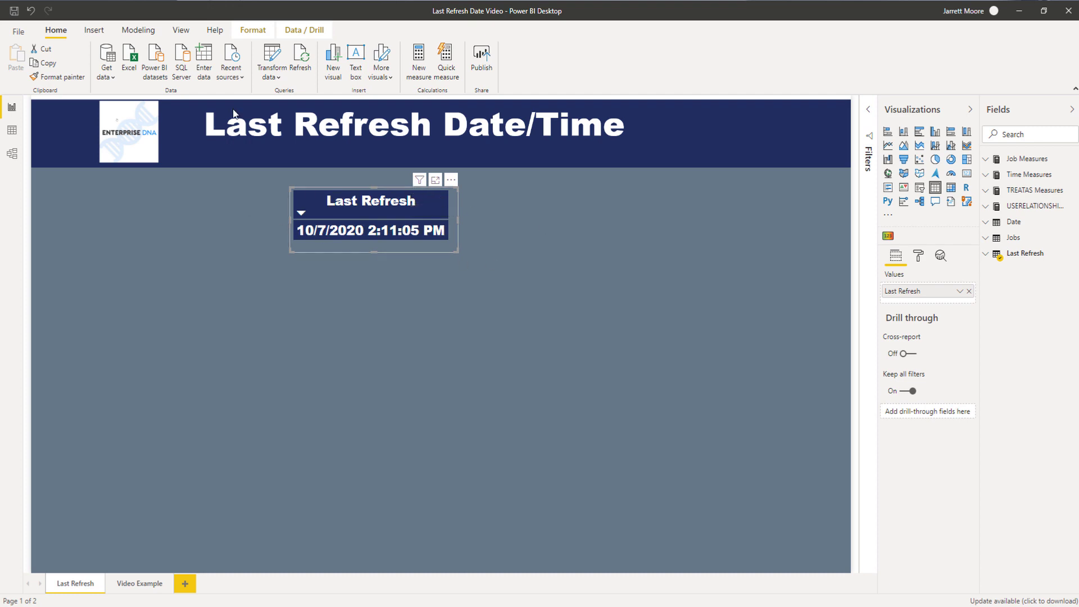
- In Power Query Editor, preview the Last Refresh query and review its M code
left_click(271, 81)
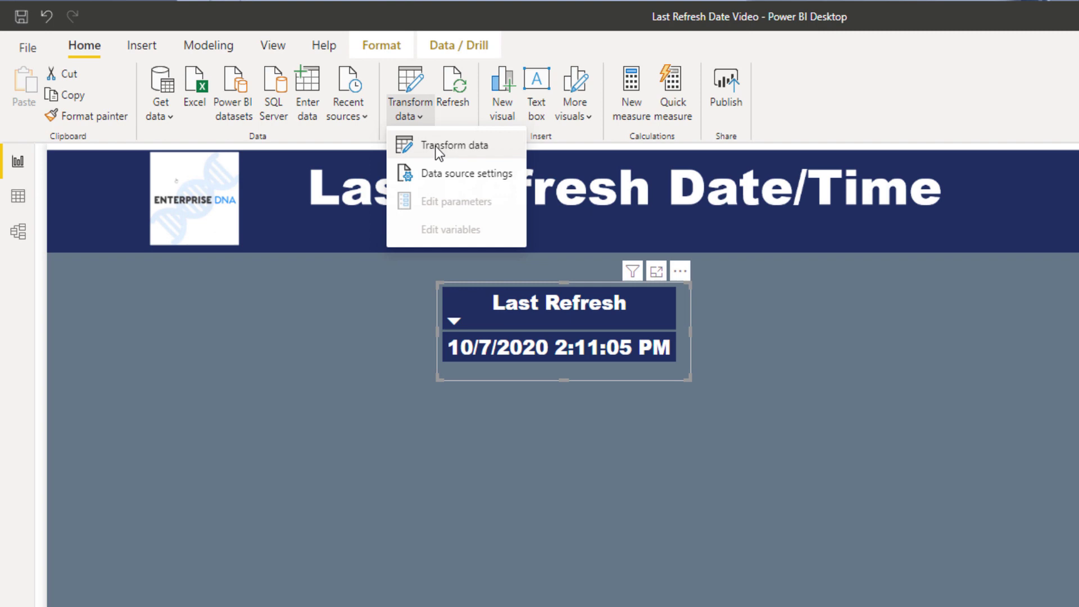
left_click(434, 146)
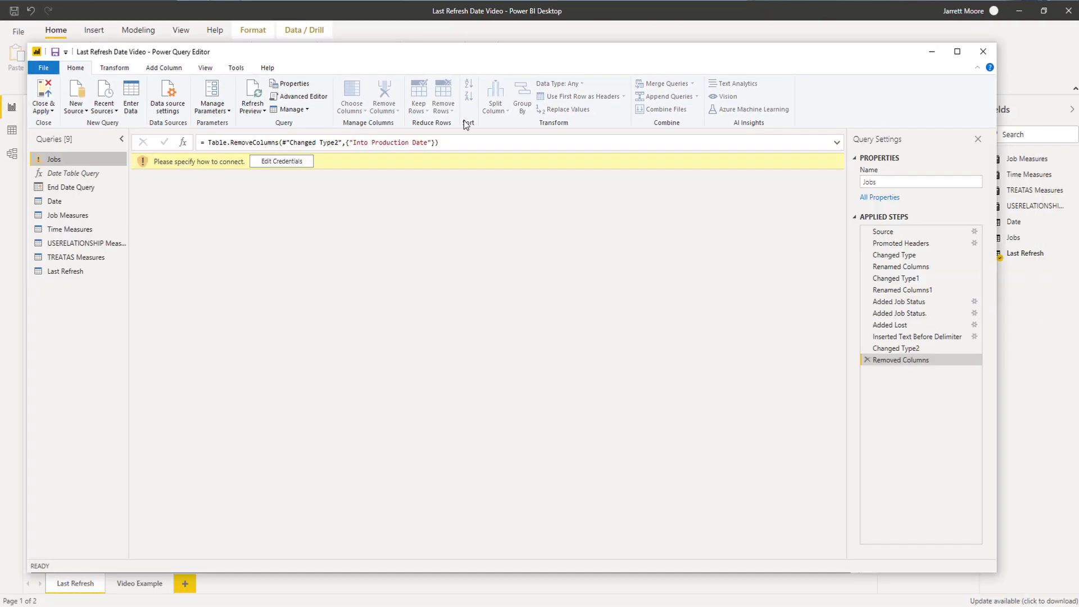
left_click(76, 274)
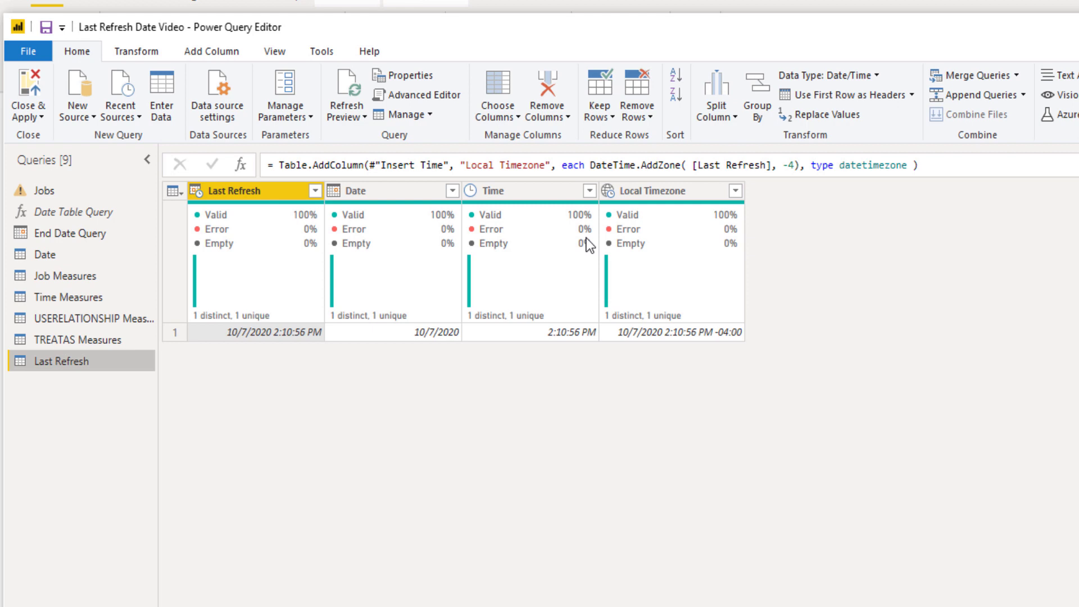
left_click(438, 97)
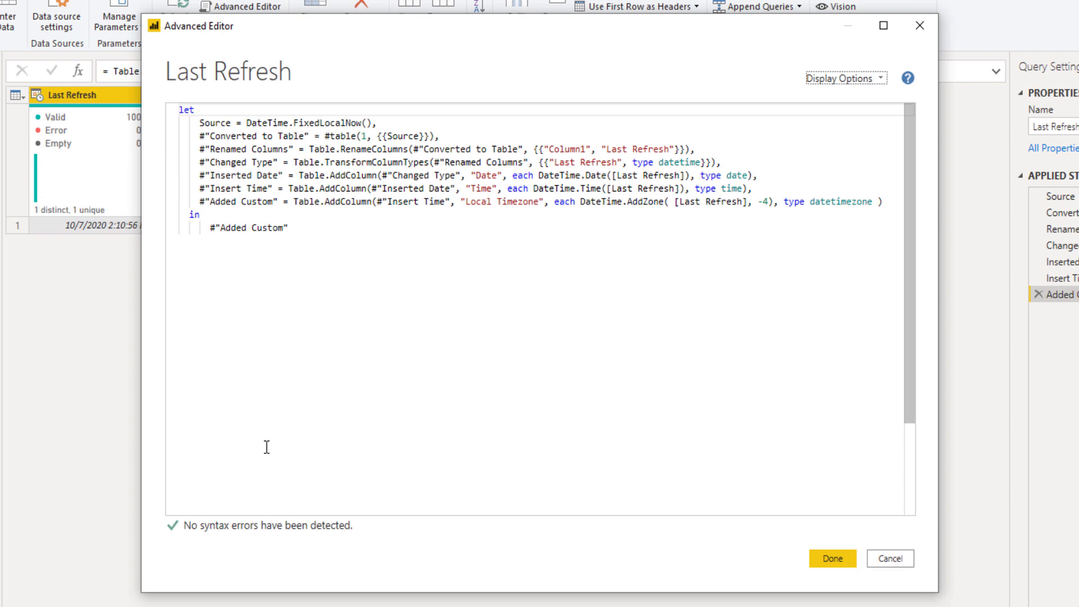
left_click(817, 558)
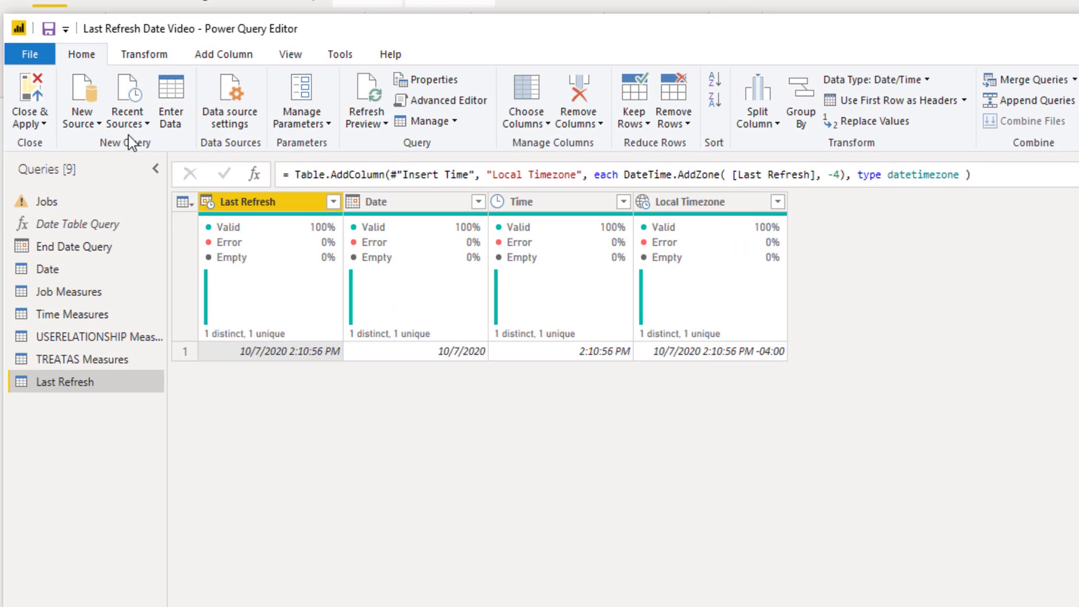
- Add a blank query and paste M code using DateTime.FixedLocalNow with AddZone -4
left_click(97, 122)
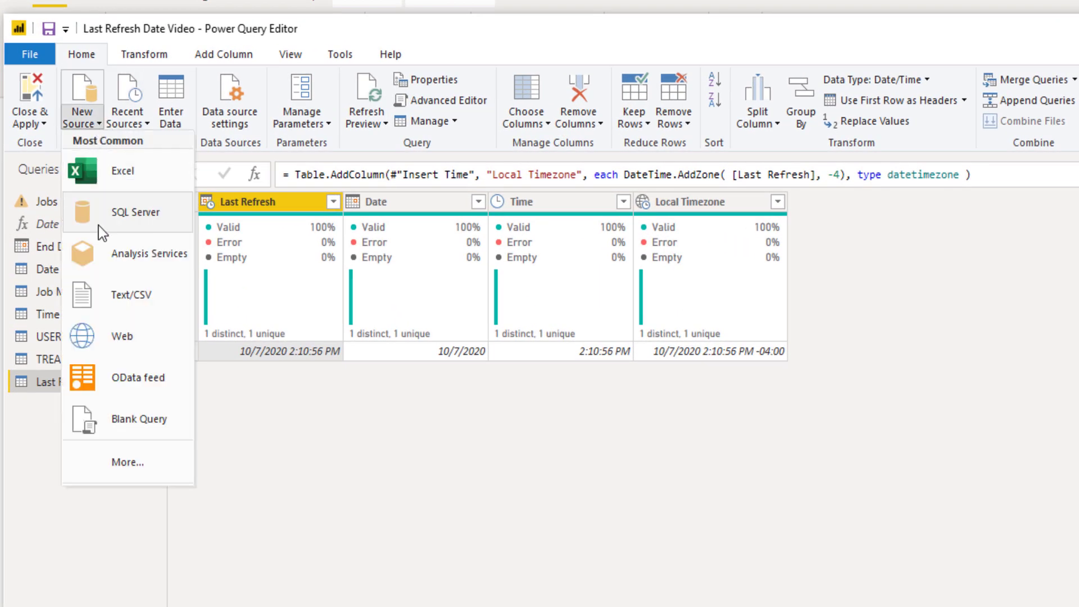
left_click(125, 424)
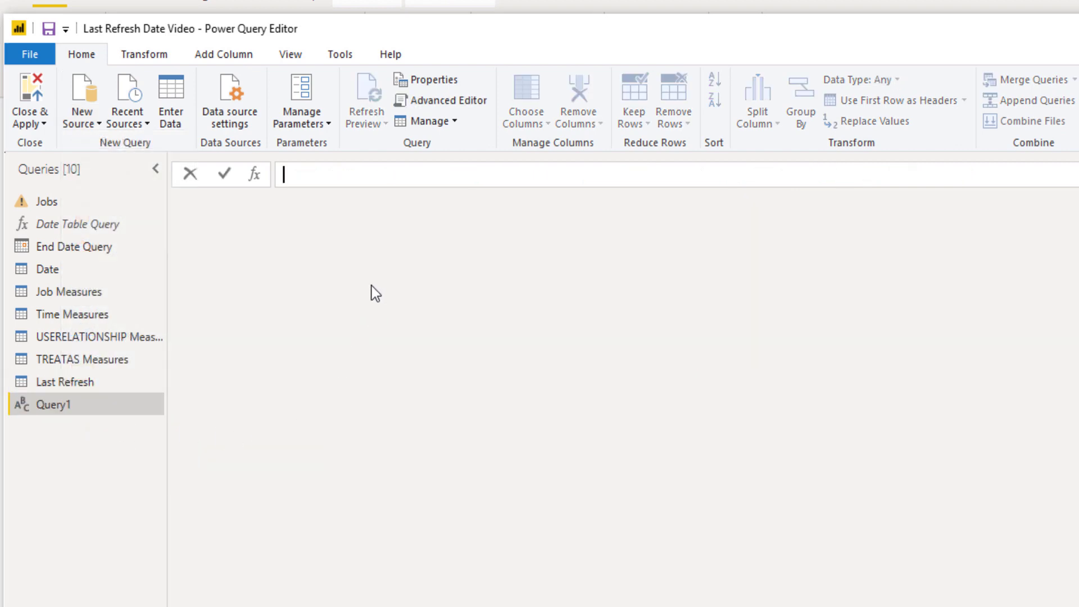
left_click(460, 99)
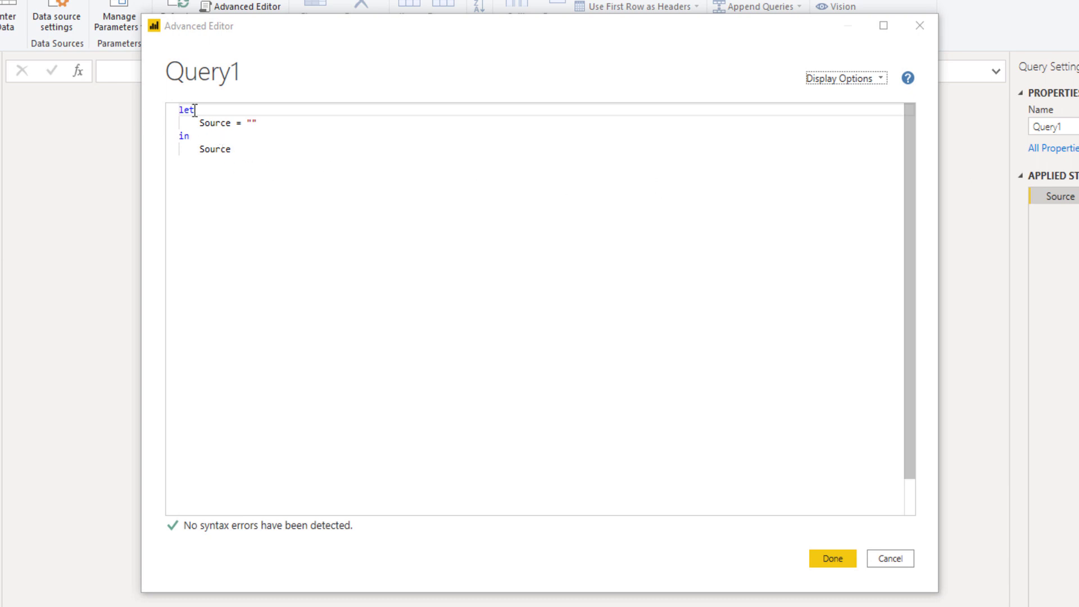
left_click(184, 110)
key("ctrl+a")
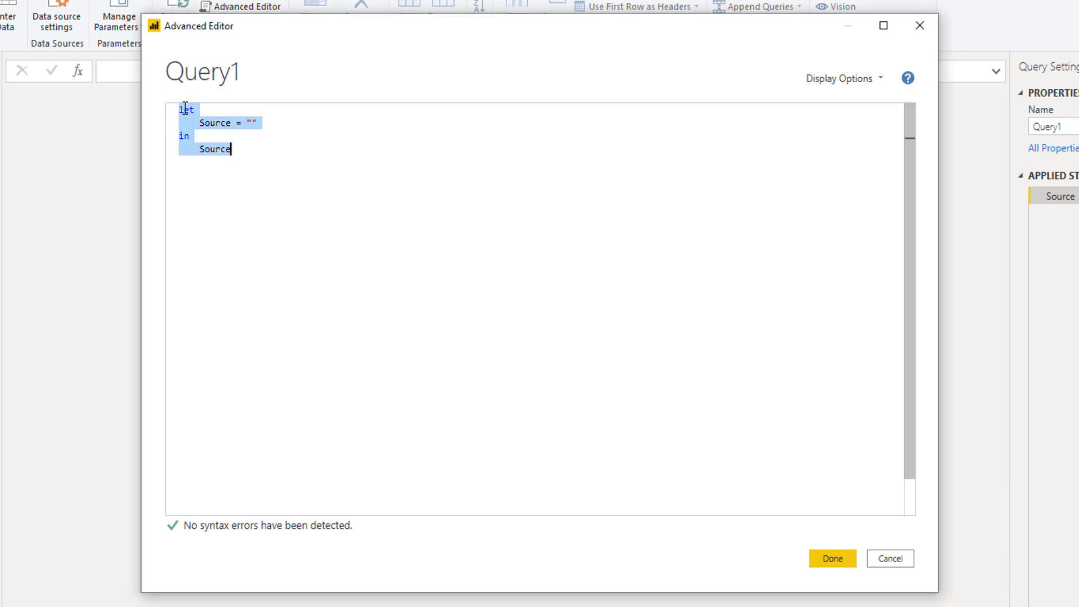
type("let     Source = DateTime.FixedLocalNow(),     #\"Converted to Table\" = #table(1, {{Source}}),     #\"Renamed Columns\" = Table.RenameColumns(#\"Converted to Table\", {{\"Column1\", \"Last Refresh\"}}),     #\"Changed Type\" = Table.TransformColumnTypes(#\"Renamed Columns\", {{\"Last Refresh\", type datetime}}),     #\"Inserted Date\" = Table.AddColumn(#\"Changed Type\", \"Date\", each DateTime.Date([Last Refresh]), type date),     #\"Insert Time\" = Table.AddColumn(#\"Inserted Date\", \"Time\", each DateTime.Time([Last Refresh]), type time),     #\"Added Custom\" = Table.AddColumn(#\"Insert Time\", \"Local Timezone\", each DateTime.AddZone( [Last Refresh], -4), type datetimezone )   in       #\"Added Custom\"")
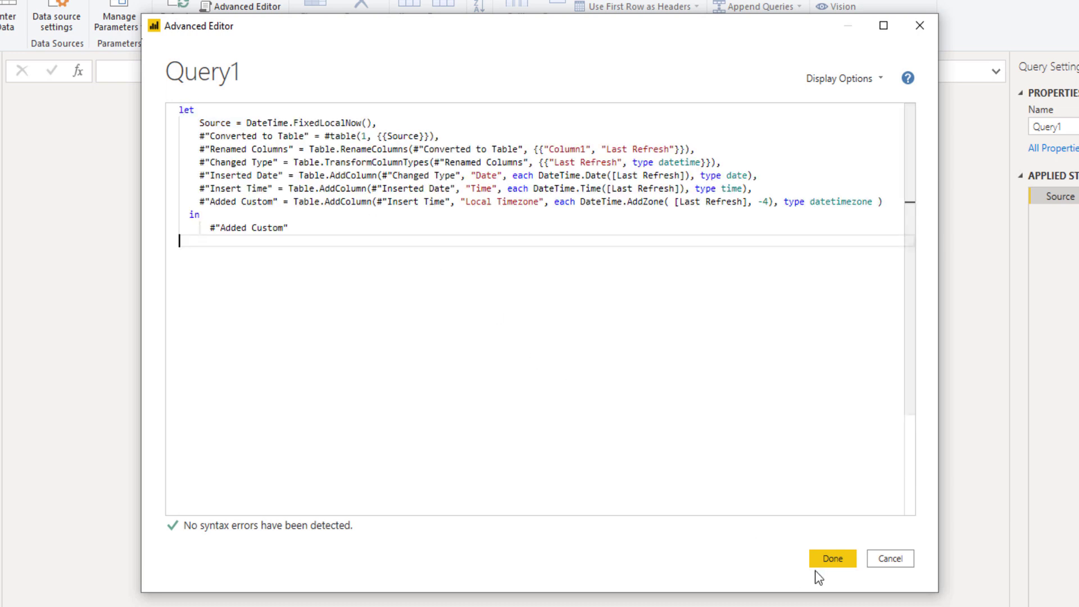
left_click(825, 558)
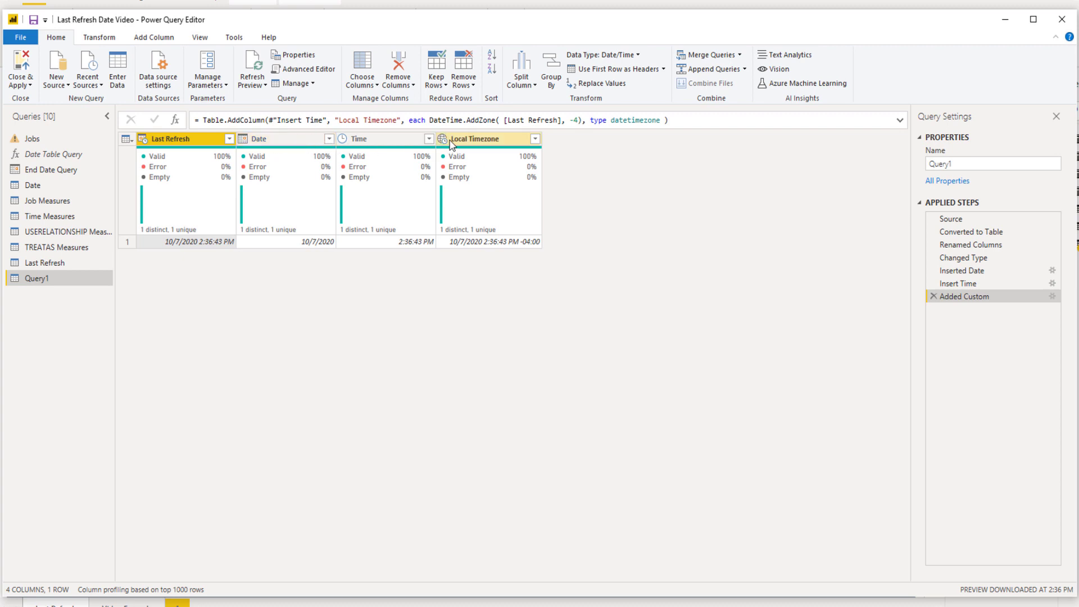
left_click(305, 73)
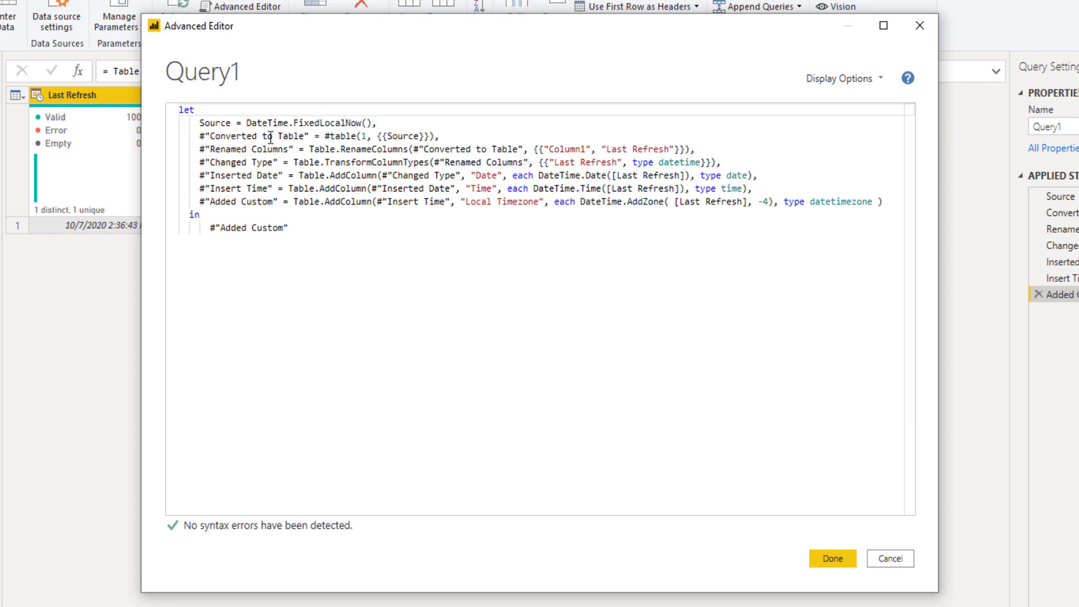
mouse_move(603, 349)
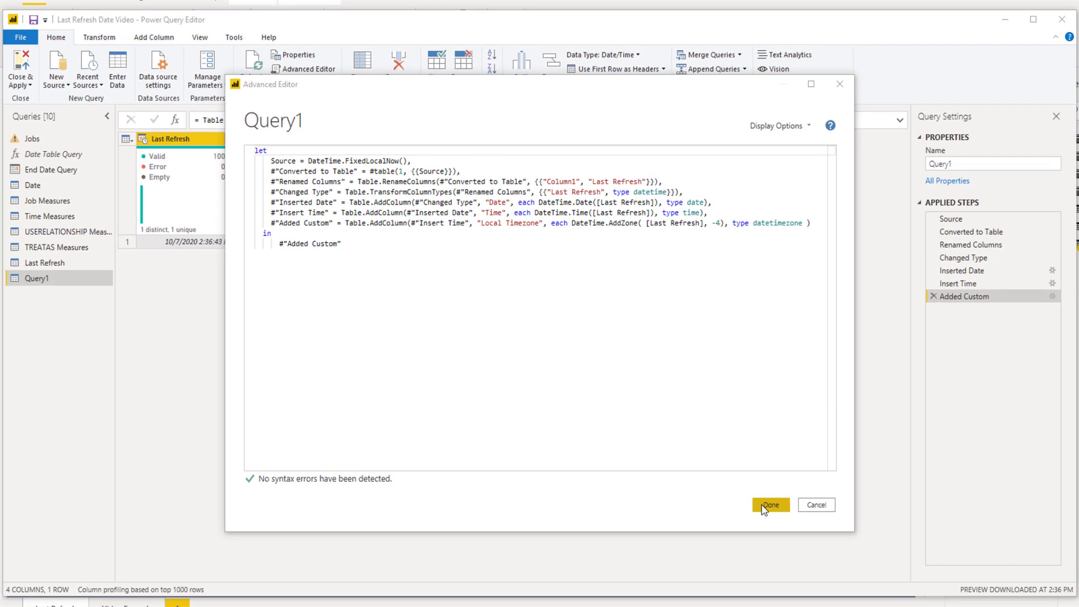
left_click(767, 510)
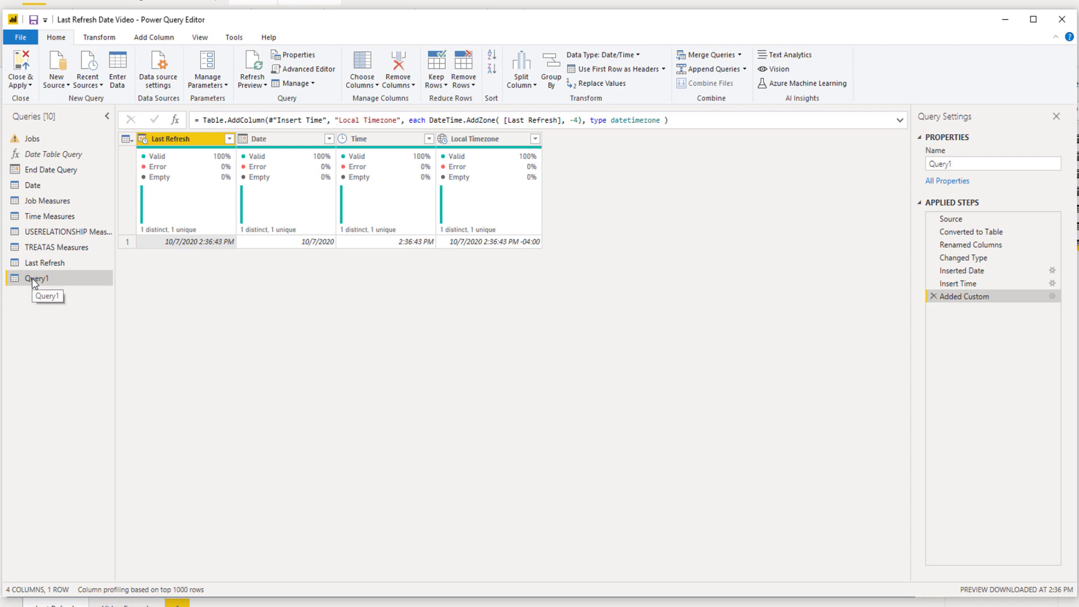
- Change the Query1 name in Query Settings to 'Last Refresh v2'
left_click(957, 165)
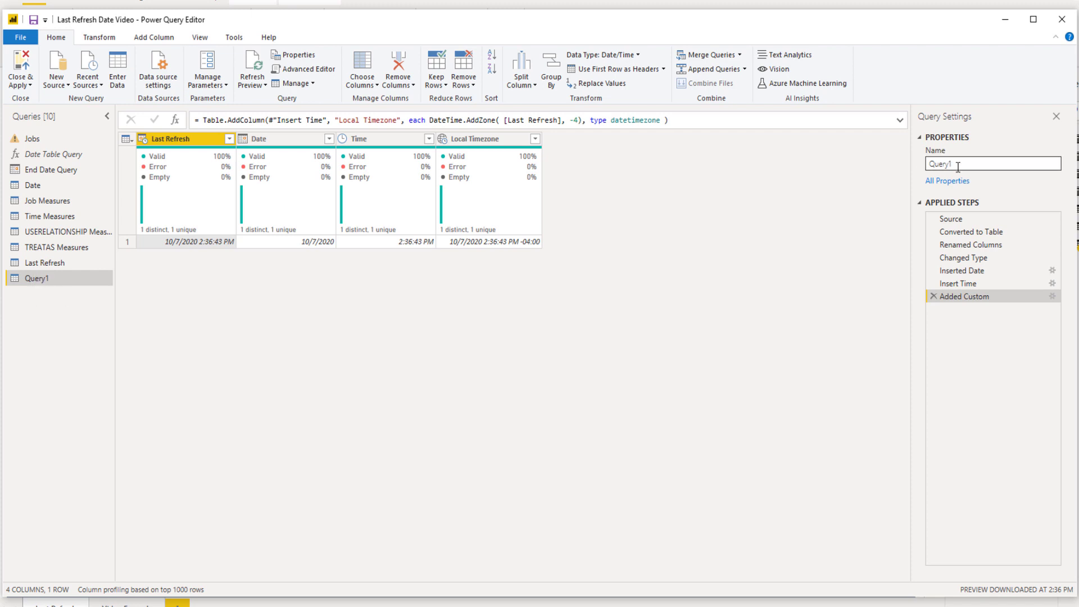
double_click(948, 165)
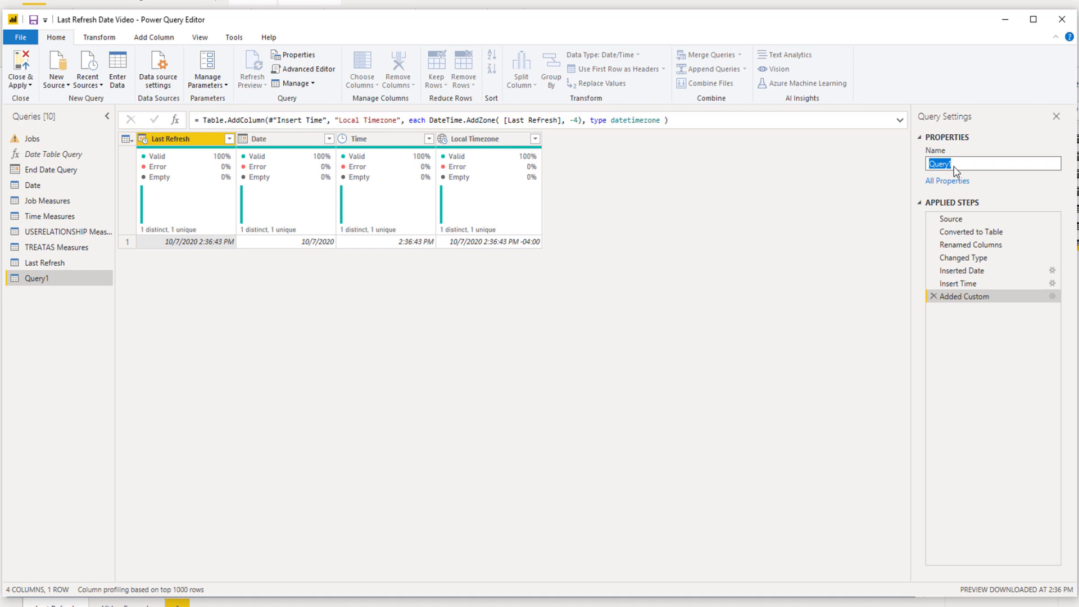
type("Last")
type(" Refresh ")
type("v2")
left_click(737, 211)
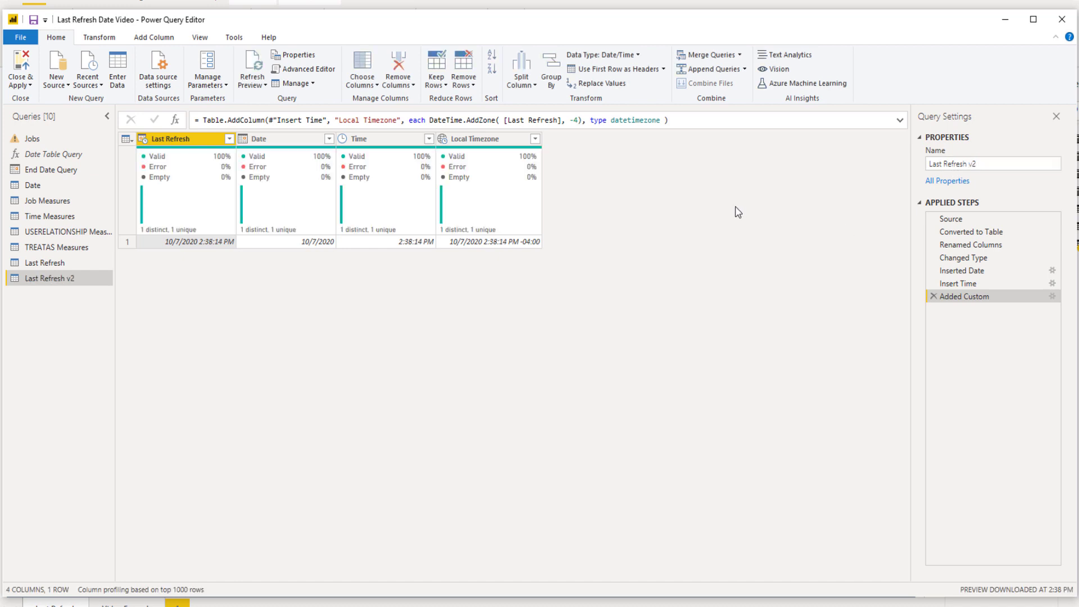
left_click(32, 85)
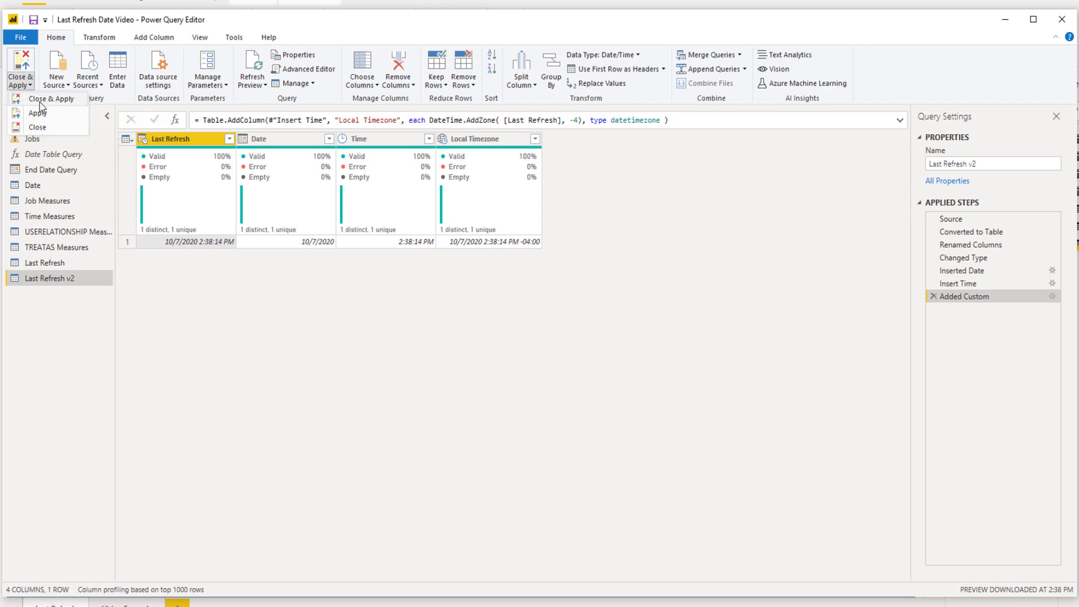
- Close & Apply, then paste a copy of the Last Refresh card onto Video Example
left_click(40, 101)
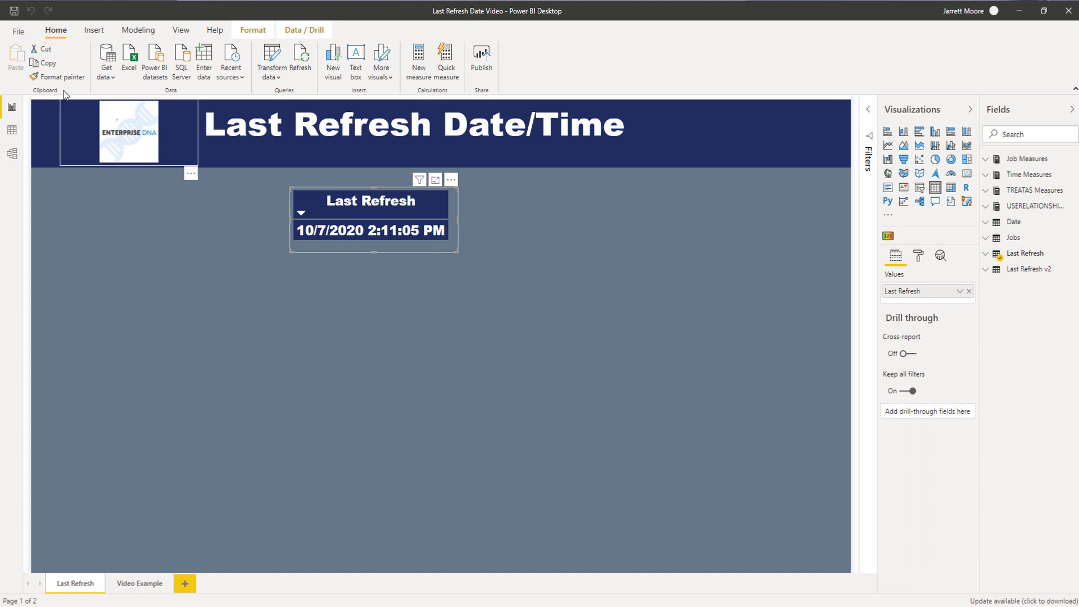
left_click(46, 62)
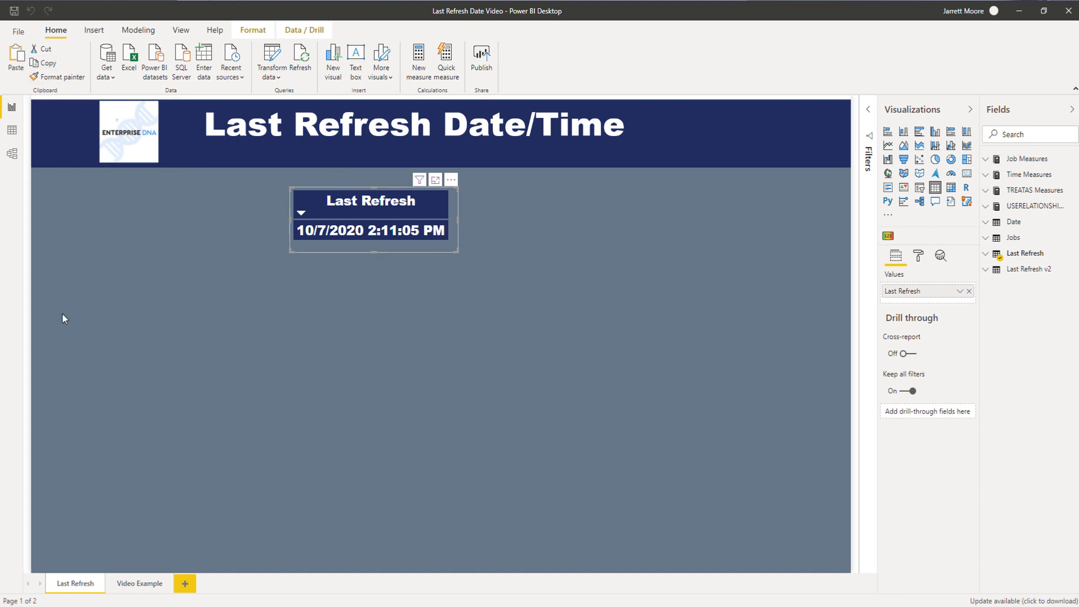
left_click(147, 587)
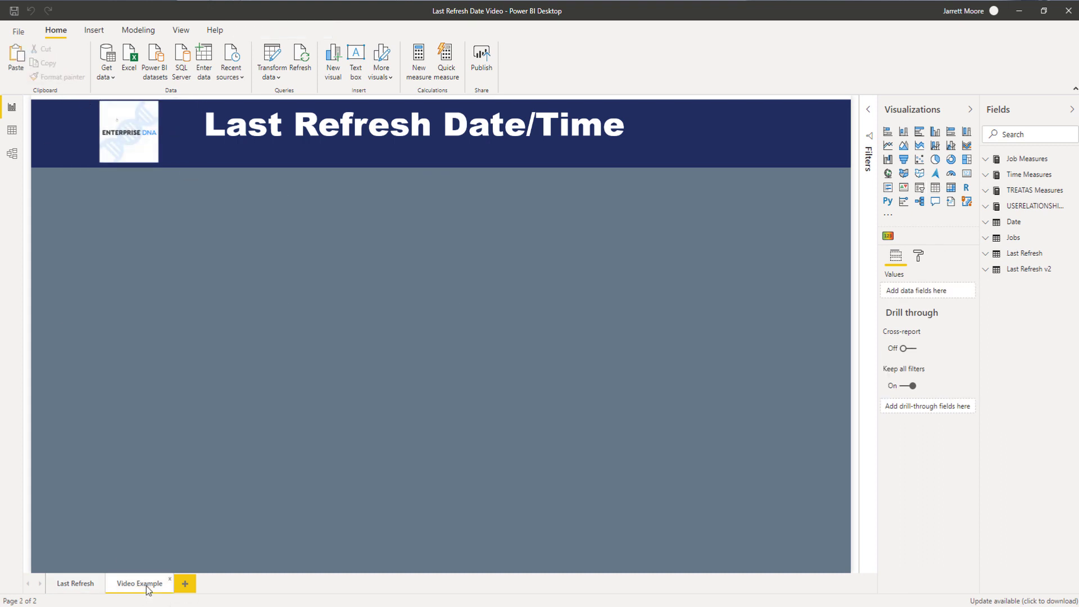
left_click(16, 61)
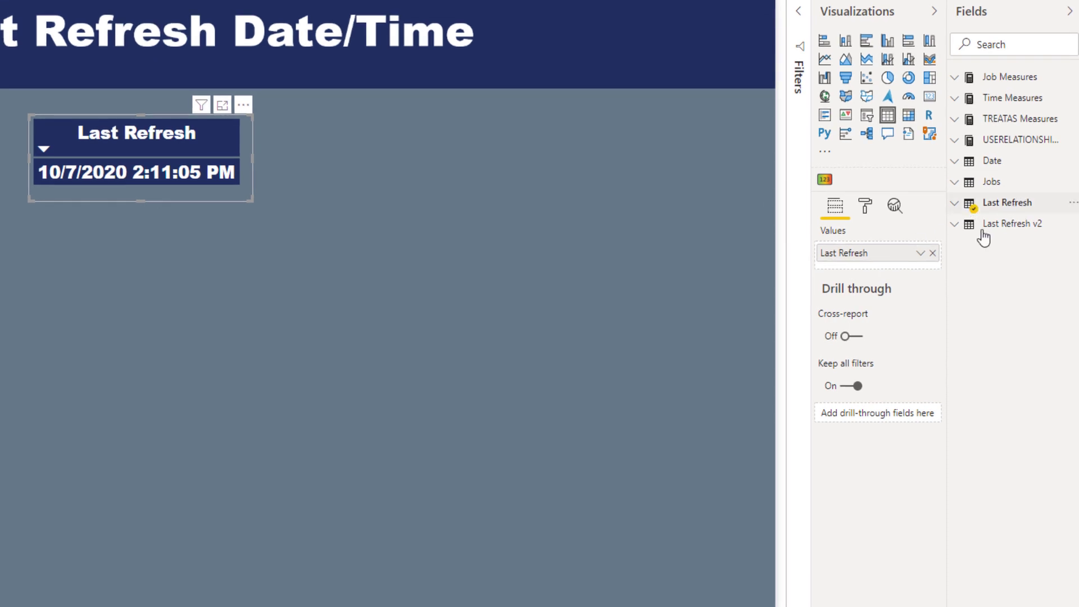
- Drag Last Refresh v2's Last Refresh field into the copied card's Values well
left_click(954, 225)
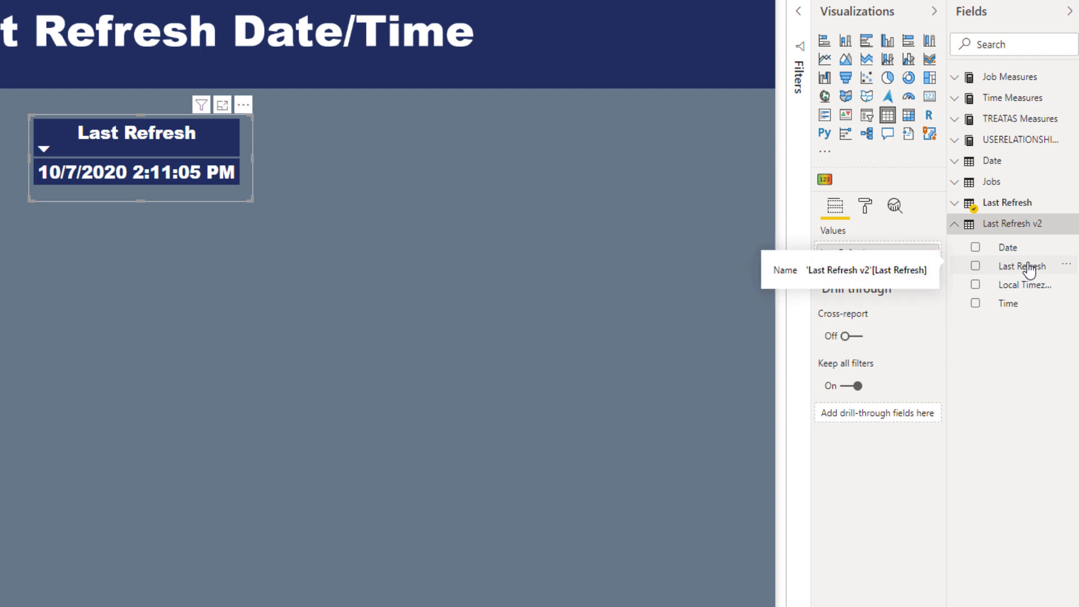
left_click_drag(1029, 270, 892, 251)
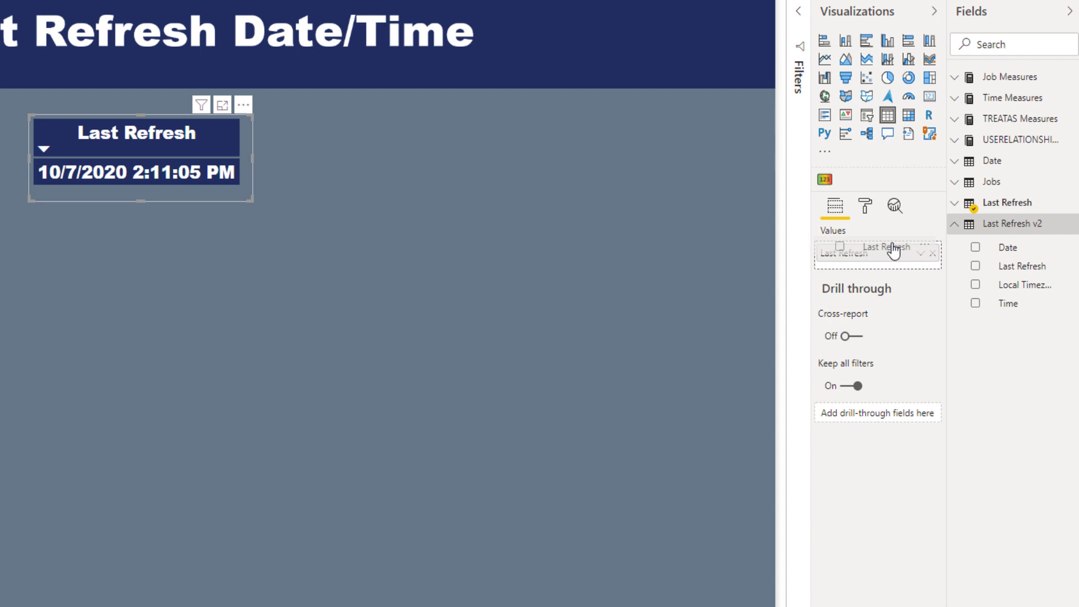
left_click_drag(892, 250, 896, 253)
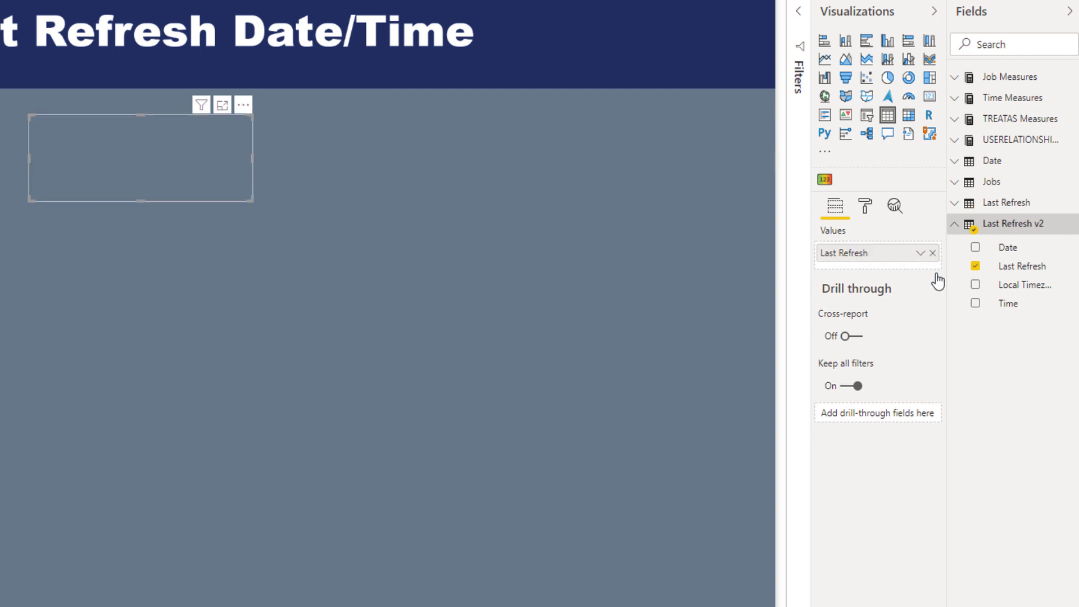